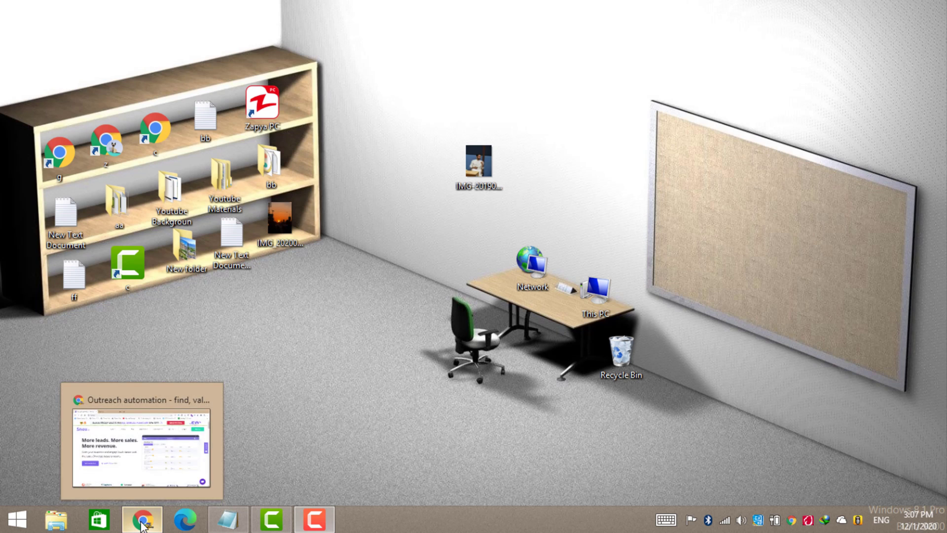
Step: Restore Chrome on snov.io and open Tools > Track Sent Emails in Gmail
{"action": "left_click", "coordinate": [142, 526]}
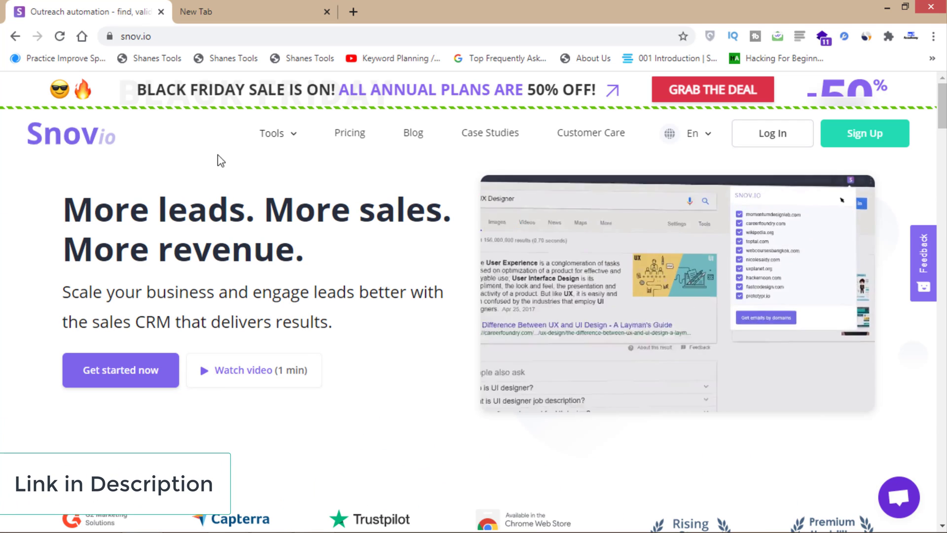
{"action": "mouse_move", "coordinate": [282, 140]}
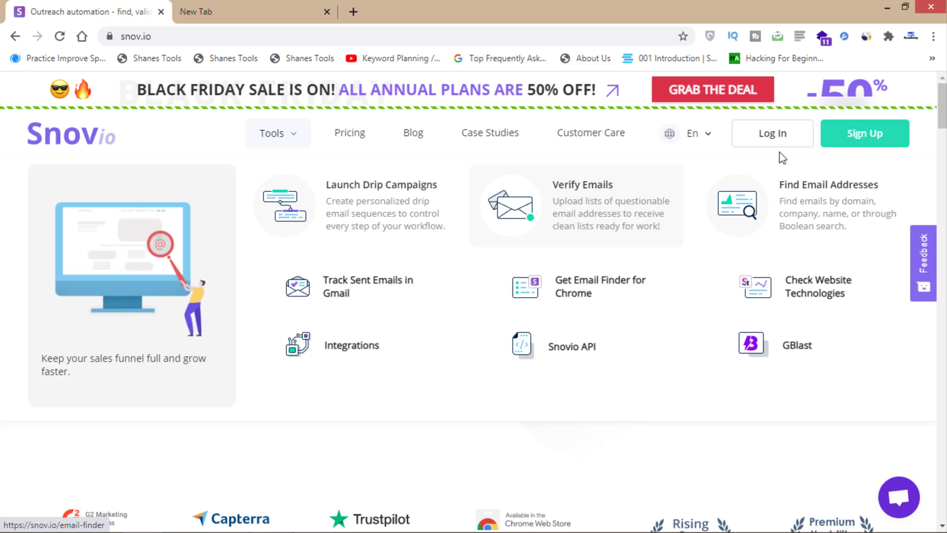
{"action": "scroll", "coordinate": [839, 197], "scroll_direction": "down", "scroll_amount": 1}
{"action": "scroll", "coordinate": [474, 296], "scroll_direction": "down", "scroll_amount": 15}
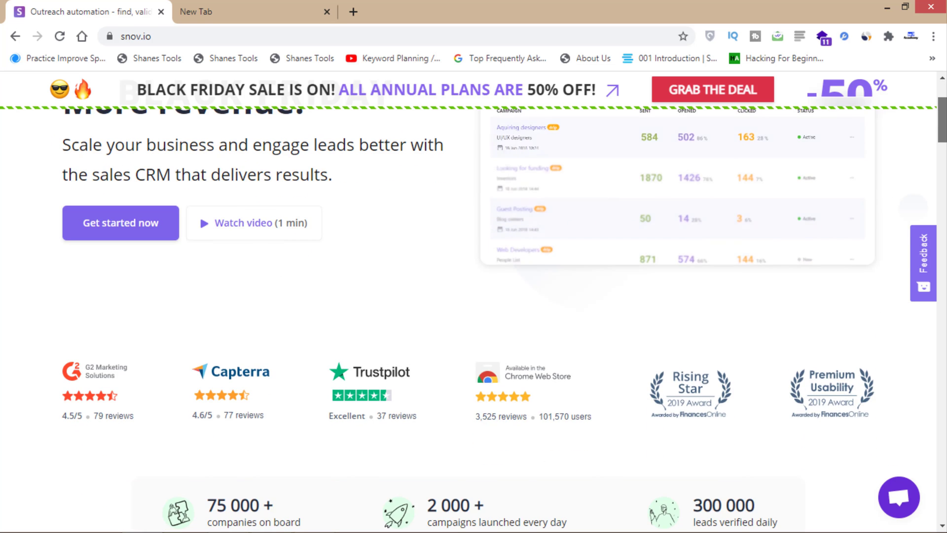
{"action": "scroll", "coordinate": [474, 296], "scroll_direction": "down", "scroll_amount": 8}
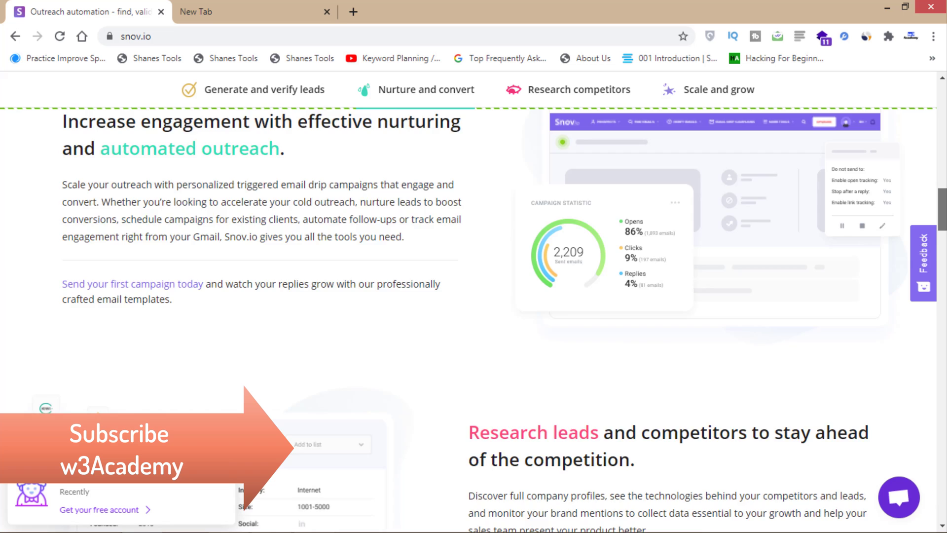
{"action": "scroll", "coordinate": [473, 296], "scroll_direction": "up", "scroll_amount": 20}
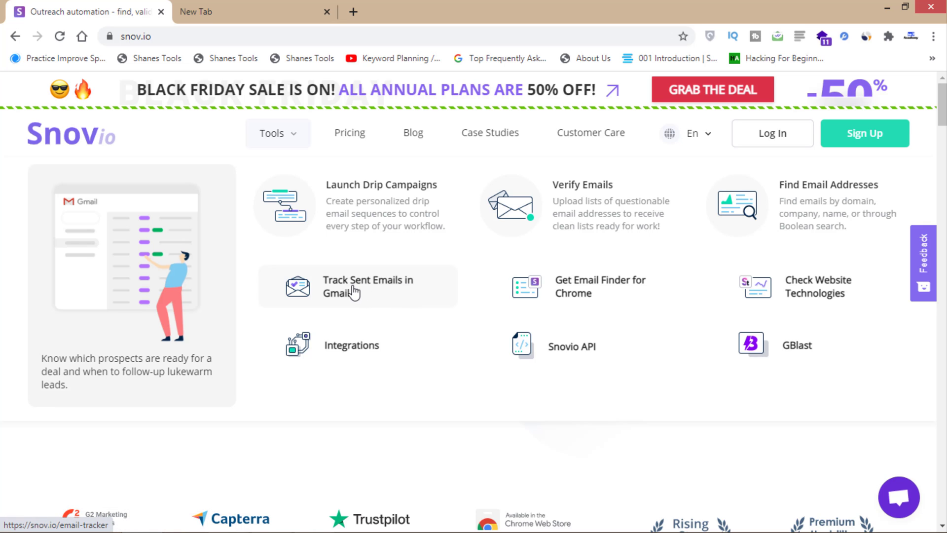
{"action": "left_click", "coordinate": [402, 291]}
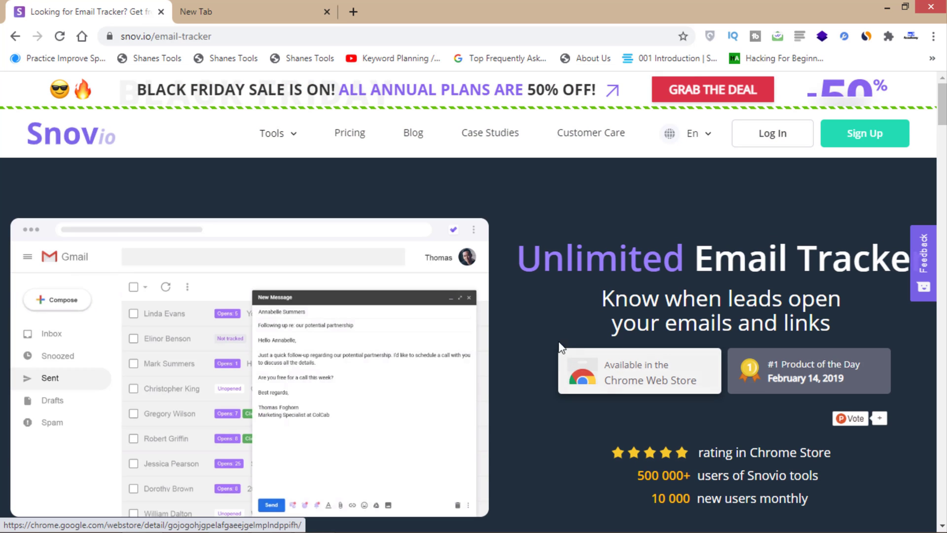
Step: Add the Unlimited Email Tracker extension to Chrome from its Web Store listing
{"action": "left_click", "coordinate": [612, 383]}
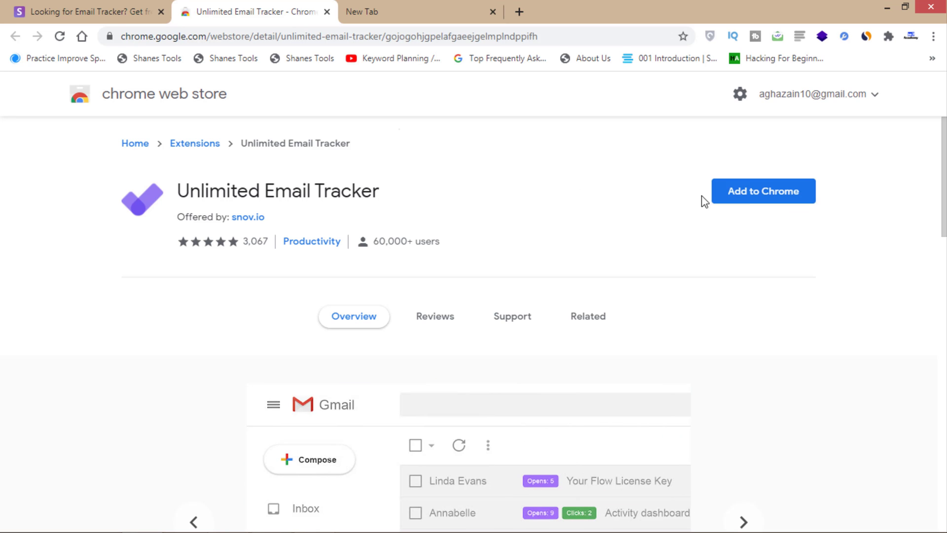
{"action": "left_click", "coordinate": [764, 195]}
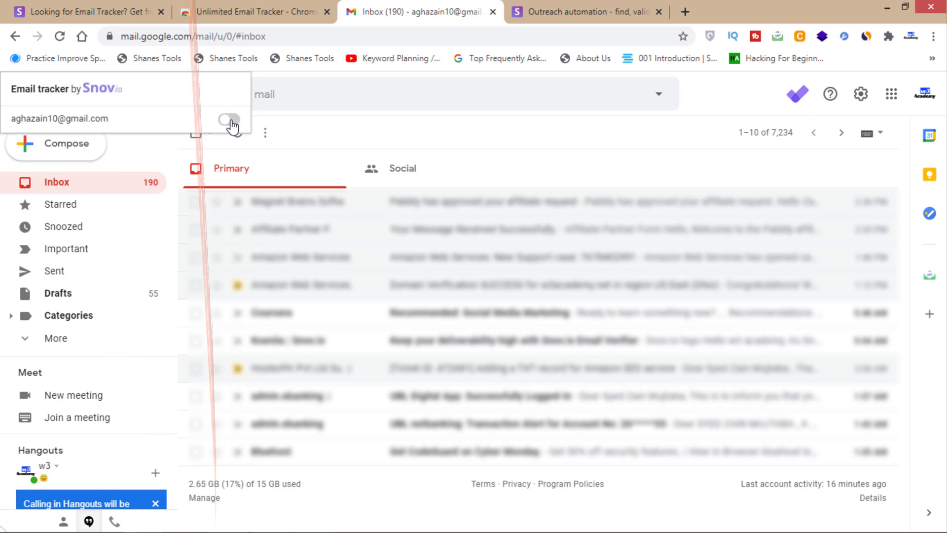
Step: Enable Snov.io tracking and address a new draft to the suggested recipient, subject 'Email Track'
{"action": "left_click", "coordinate": [229, 119]}
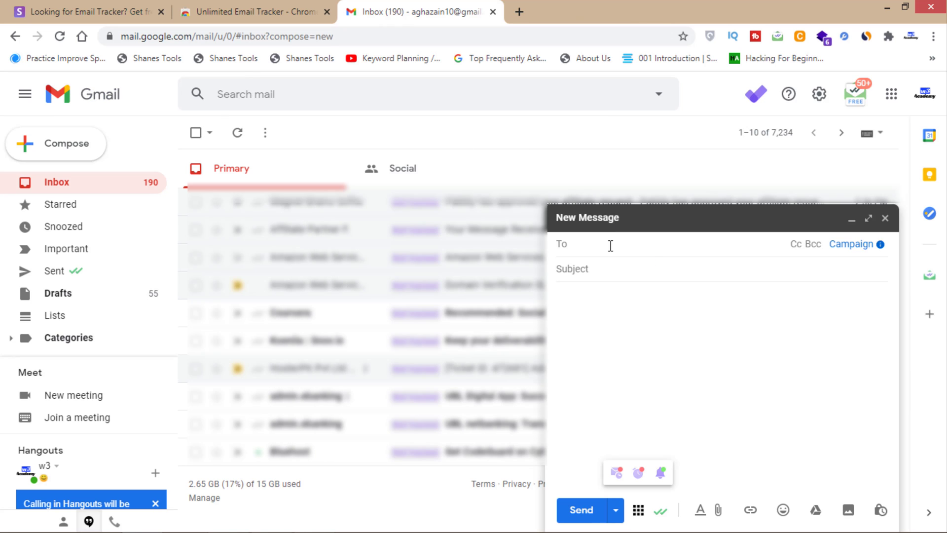
{"action": "type", "text": "aghazain"}
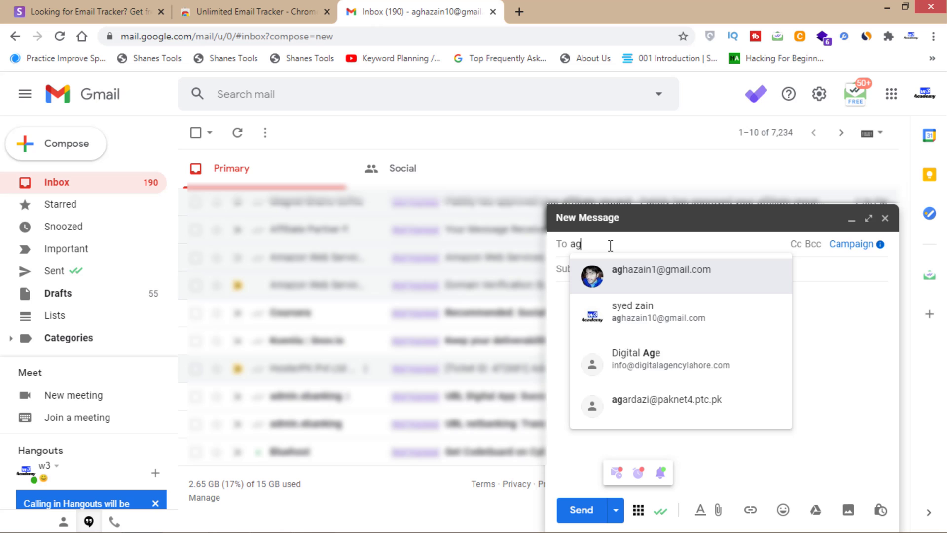
{"action": "left_click", "coordinate": [610, 276]}
{"action": "left_click", "coordinate": [612, 274]}
{"action": "type", "text": "Email Track"}
Step: Write 'Hi,' in the body and insert a 'Click Here' link to w3academy.net
{"action": "left_click", "coordinate": [570, 296]}
{"action": "type", "text": "H"}
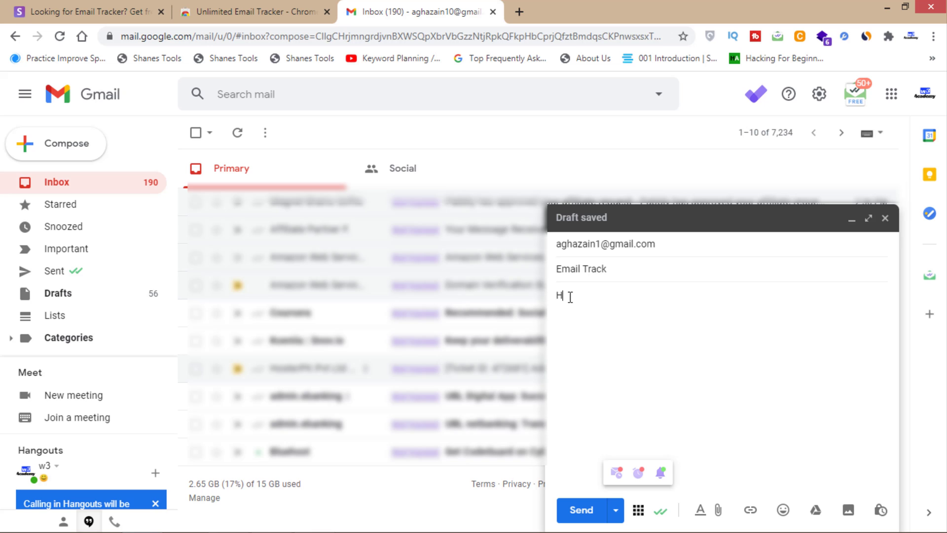
{"action": "type", "text": "i,"}
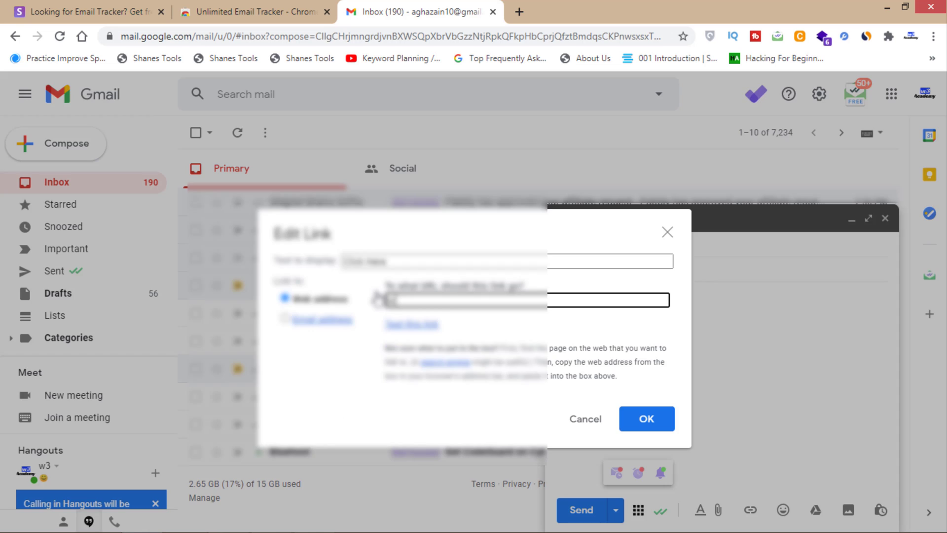
{"action": "type", "text": "w3academy"}
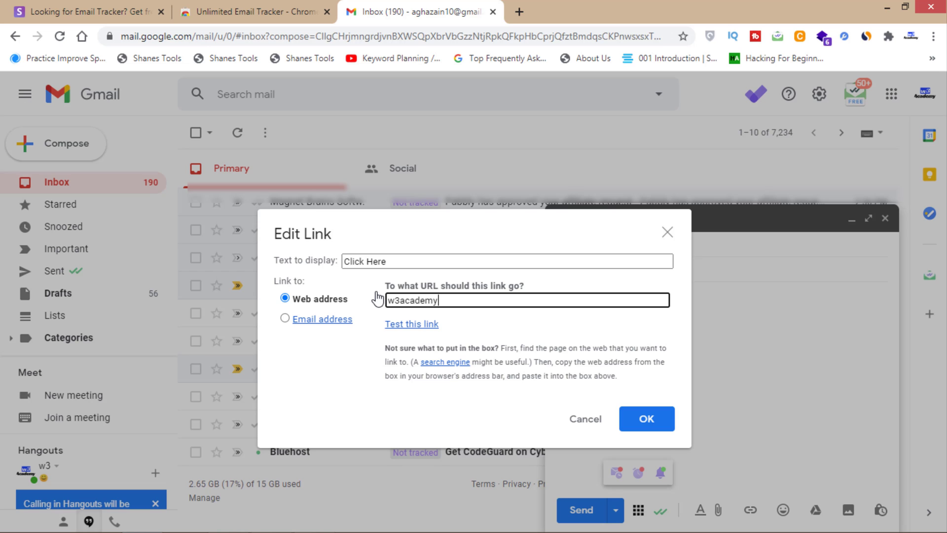
{"action": "type", "text": ".net"}
{"action": "left_click", "coordinate": [645, 414]}
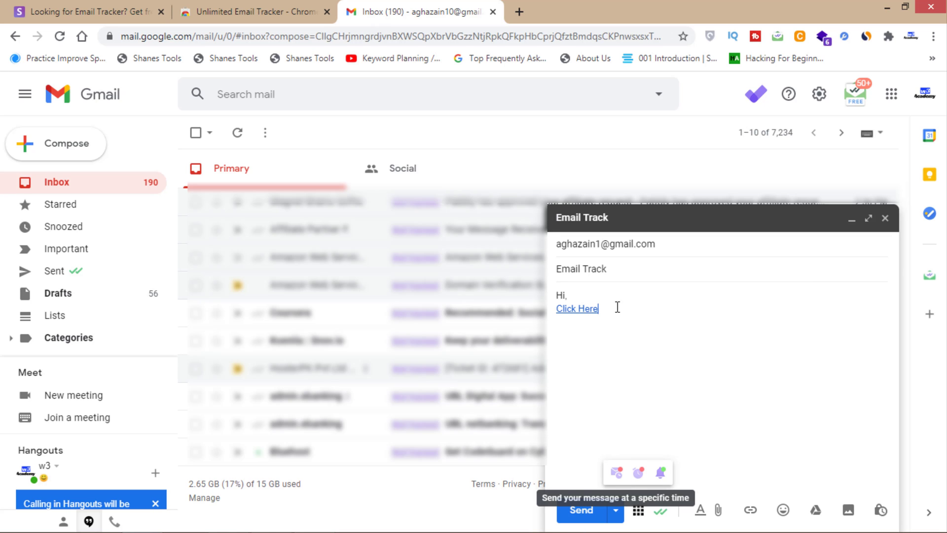
Step: Check the follow-up reminder options, then send the 'Email Track' message
{"action": "left_click", "coordinate": [639, 475]}
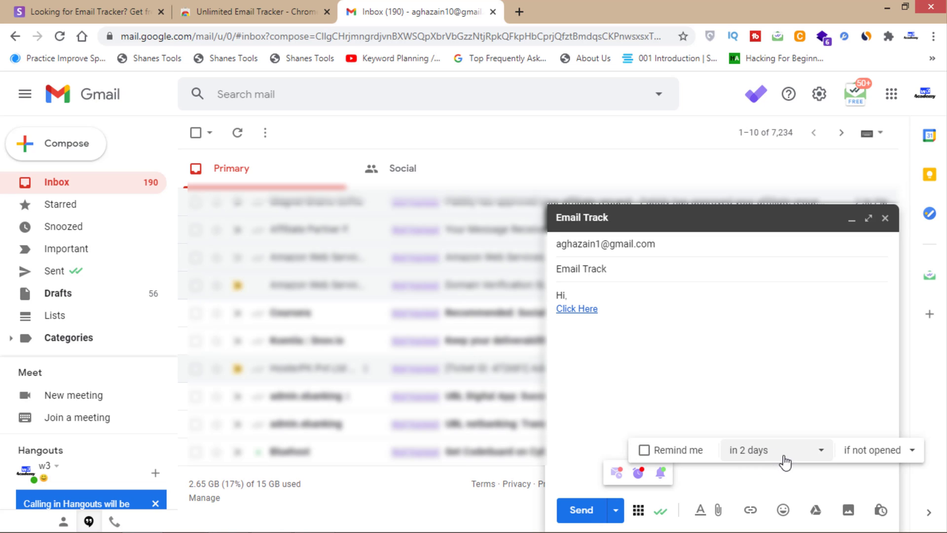
{"action": "left_click", "coordinate": [661, 474]}
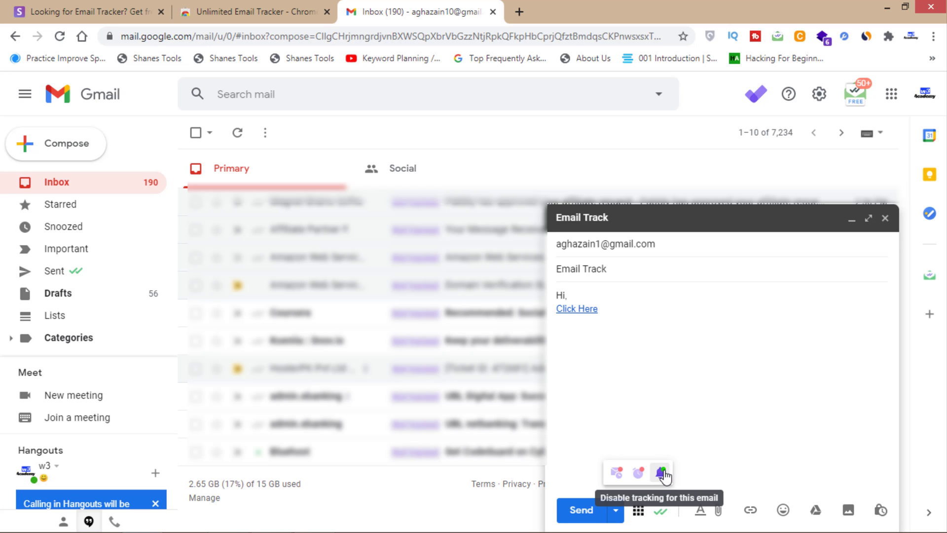
{"action": "left_click", "coordinate": [576, 510]}
Step: Open the sent 'Email Track' message and view its tracker stats panel
{"action": "left_click", "coordinate": [82, 279]}
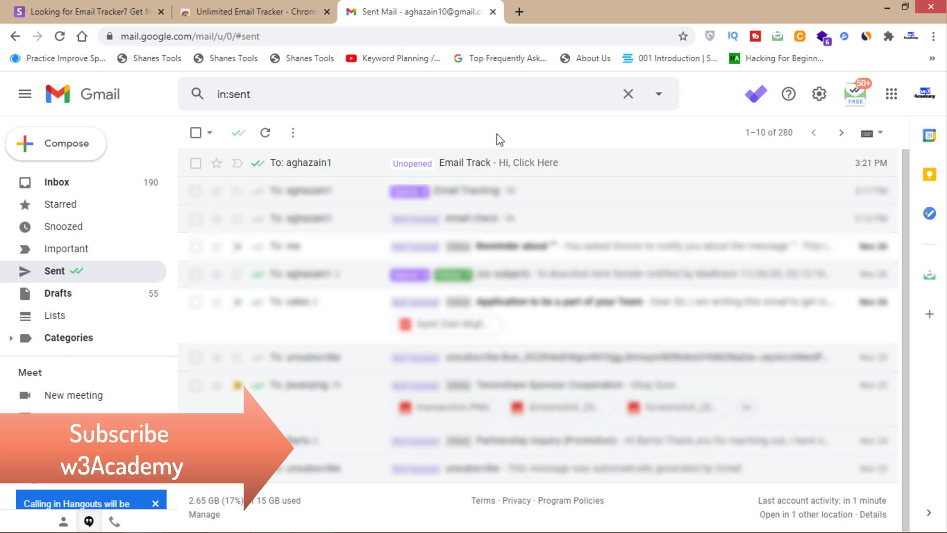
{"action": "left_click", "coordinate": [412, 168]}
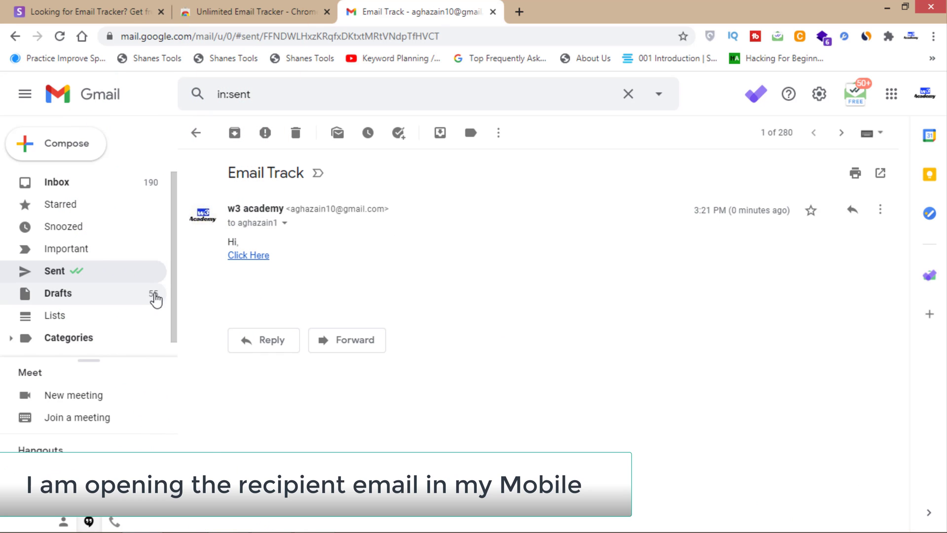
{"action": "left_click", "coordinate": [929, 274]}
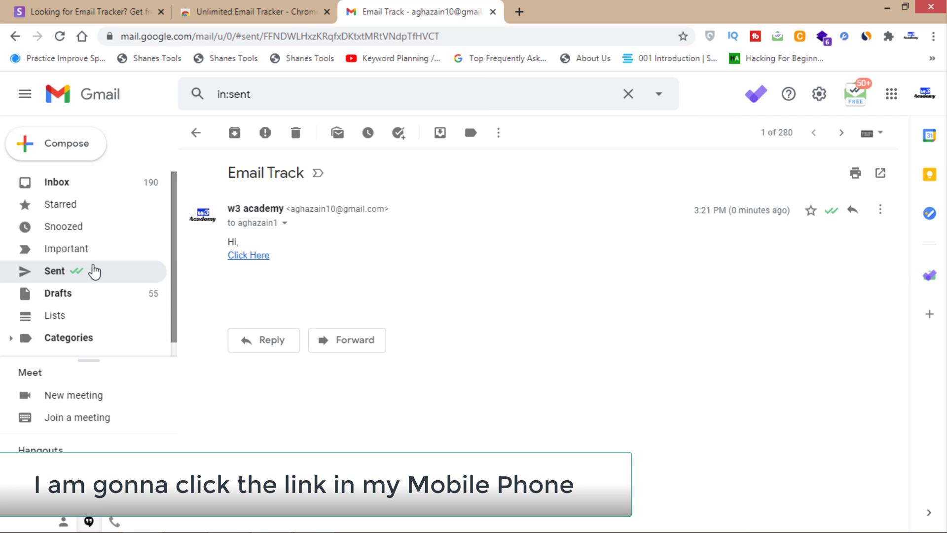
Step: Back in Sent, confirm 2 opens and 1 click, reopen the message, then return to snov.io
{"action": "left_click", "coordinate": [69, 272]}
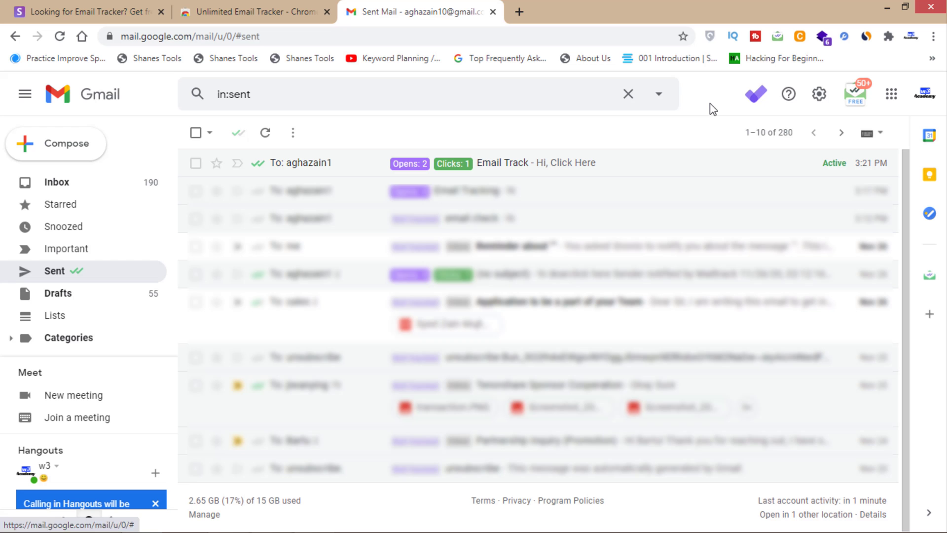
{"action": "left_click", "coordinate": [641, 162]}
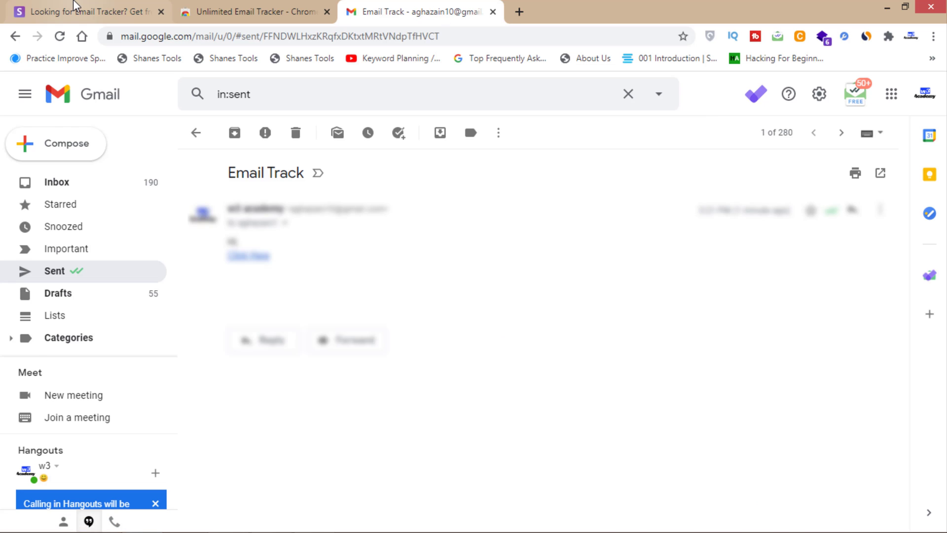
{"action": "left_click", "coordinate": [89, 12]}
Step: Open snov.io's Tools menu, then minimise Chrome to reveal the desktop
{"action": "left_click", "coordinate": [286, 144]}
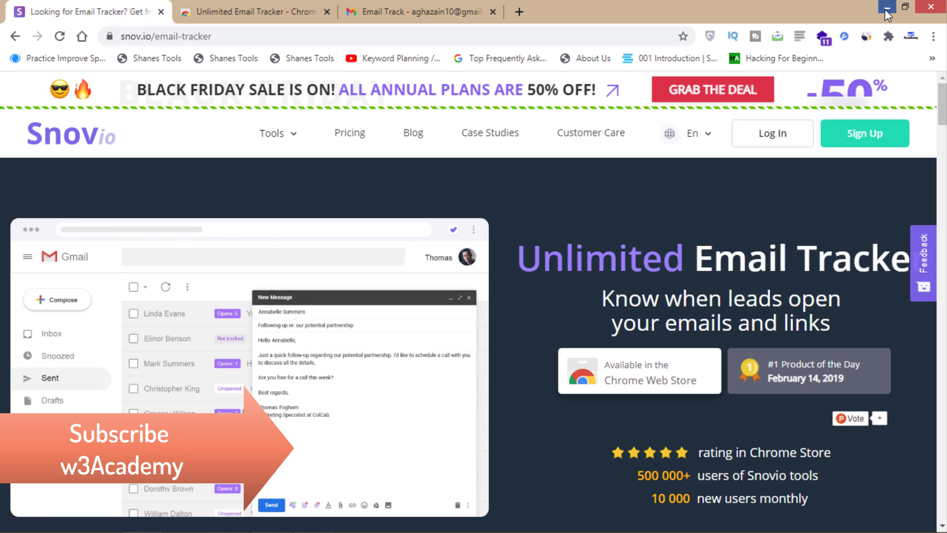
{"action": "left_click", "coordinate": [884, 9]}
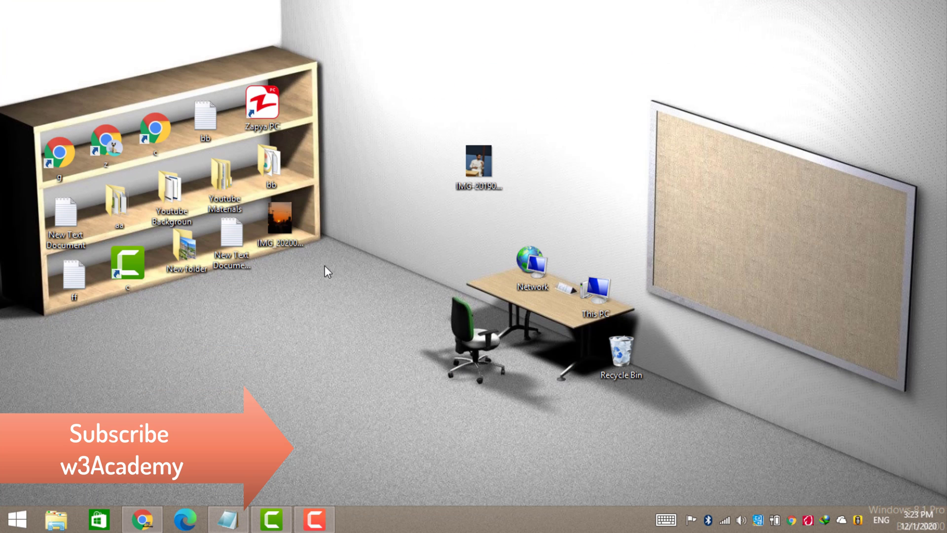